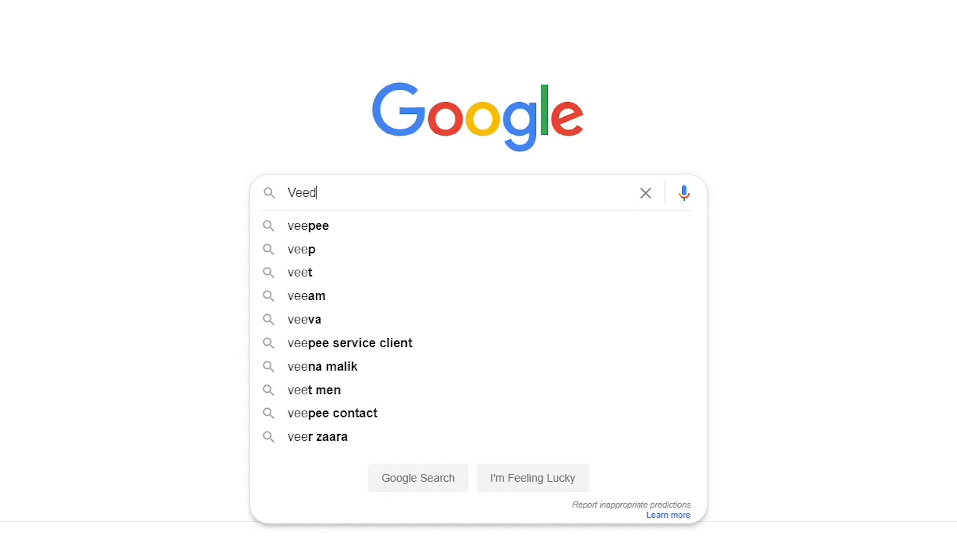
Dismiss the Google search suggestions for 'Veed' to continue to veed.io
{"action": "key", "text": "Escape"}
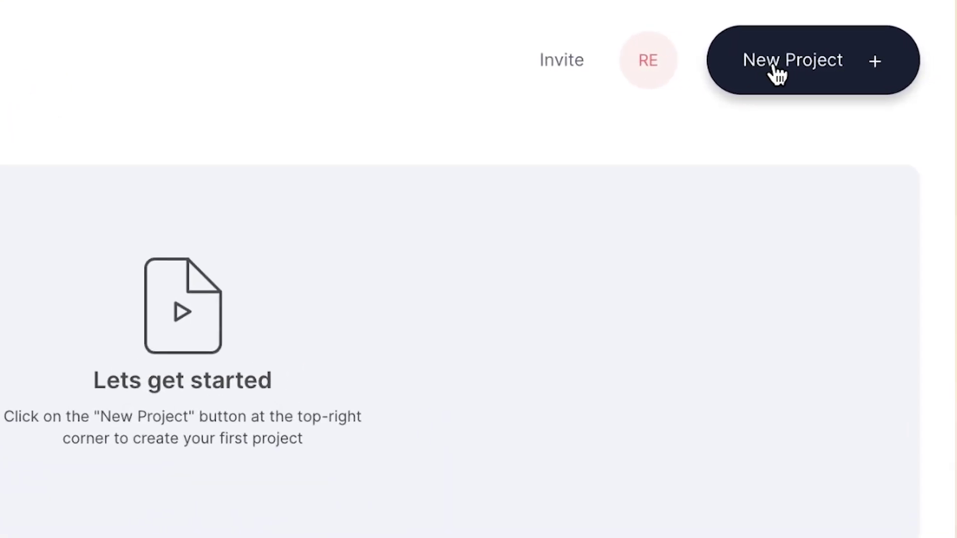
Start a new project and upload New Recording.m4a into it
{"action": "left_click", "coordinate": [776, 74]}
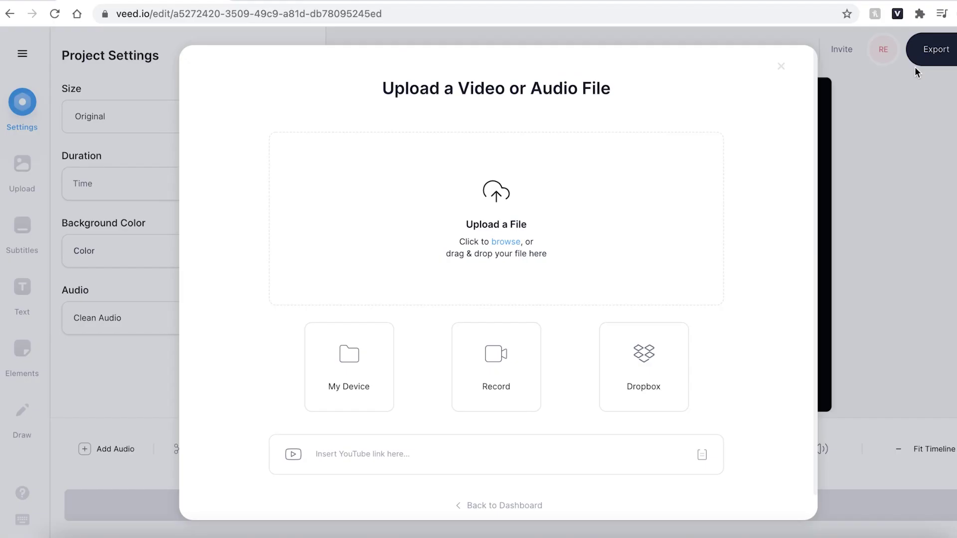
{"action": "left_click", "coordinate": [516, 196]}
{"action": "left_click", "coordinate": [489, 141]}
{"action": "left_click", "coordinate": [725, 402]}
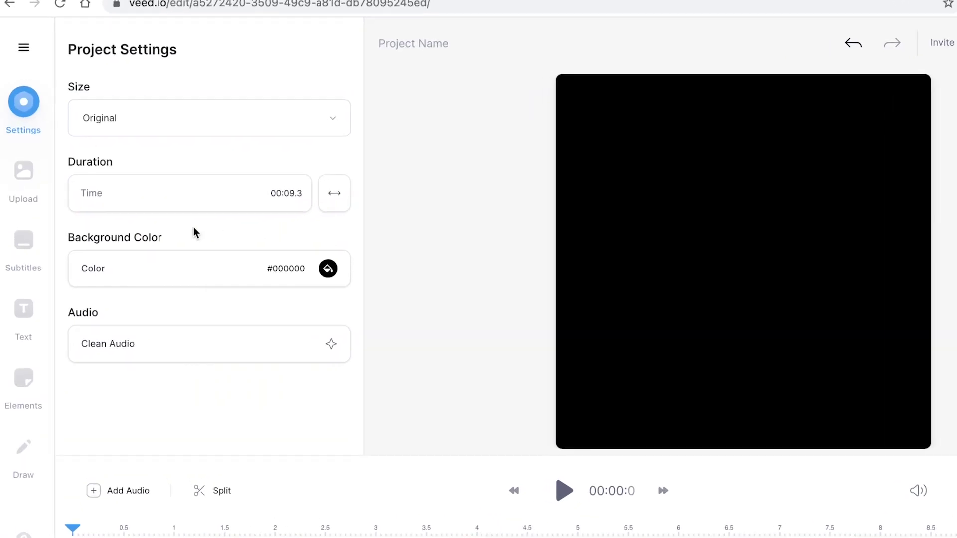
Auto-transcribe New Recording.m4a into subtitles using English (Great Britain) as the language
{"action": "left_click", "coordinate": [24, 243]}
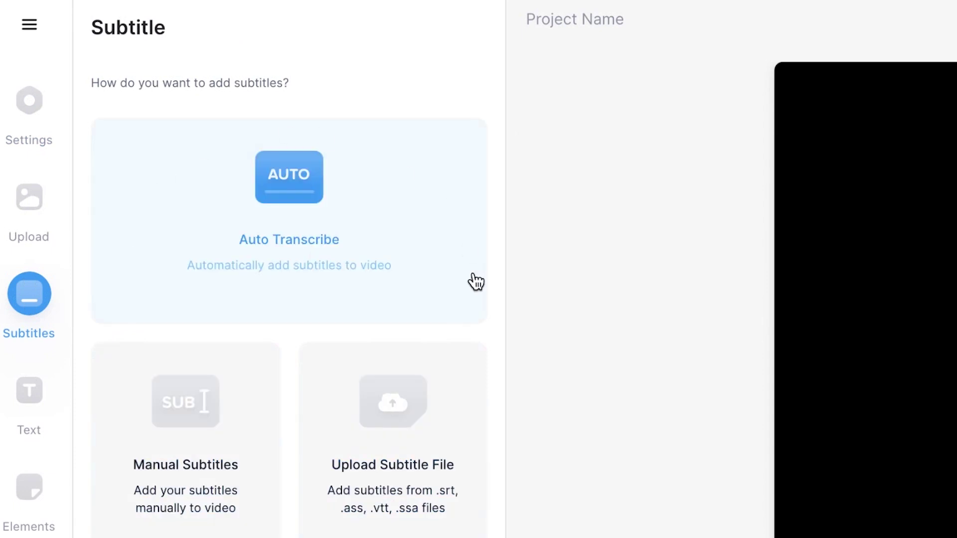
{"action": "left_click", "coordinate": [353, 210]}
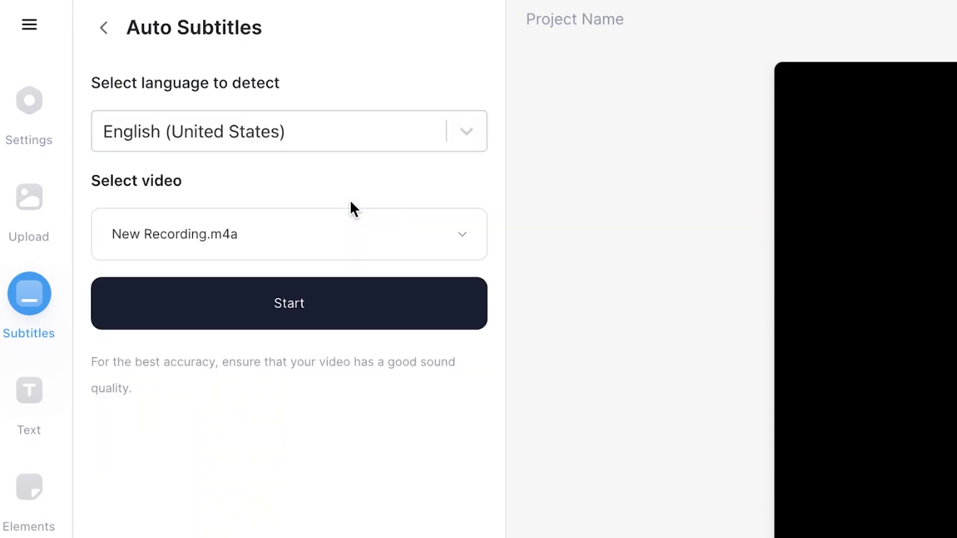
{"action": "left_click", "coordinate": [351, 138]}
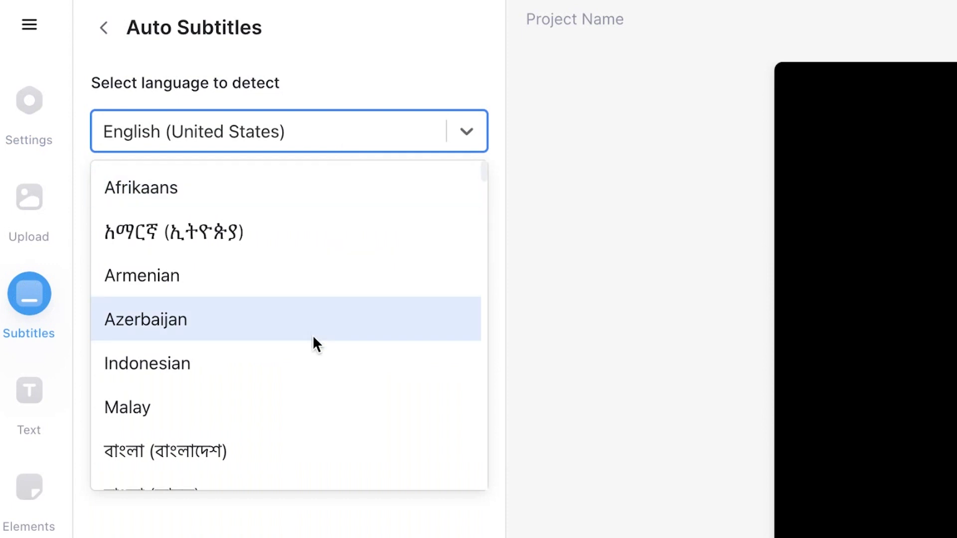
{"action": "scroll", "coordinate": [313, 337], "scroll_direction": "down", "scroll_amount": 10}
{"action": "scroll", "coordinate": [312, 337], "scroll_direction": "down", "scroll_amount": 1}
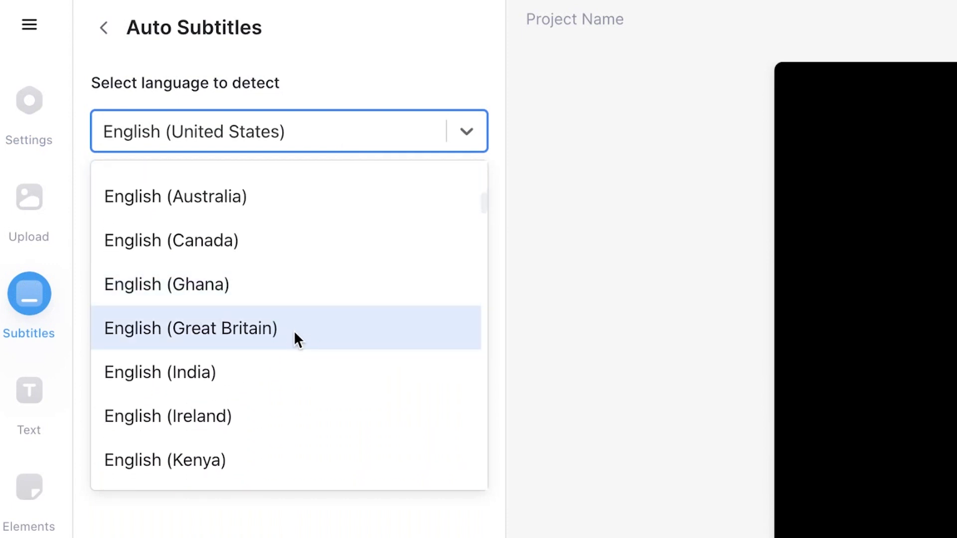
{"action": "left_click", "coordinate": [292, 332]}
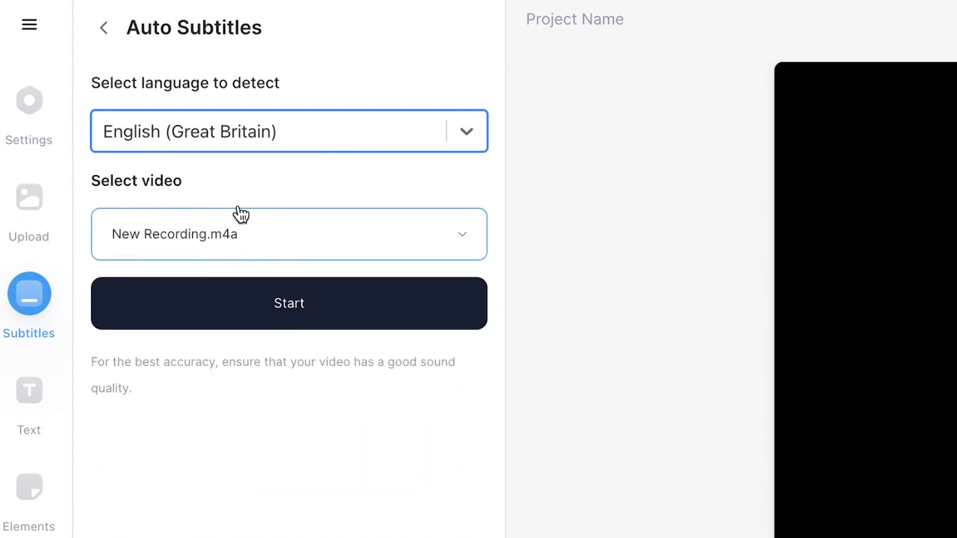
{"action": "left_click", "coordinate": [221, 302]}
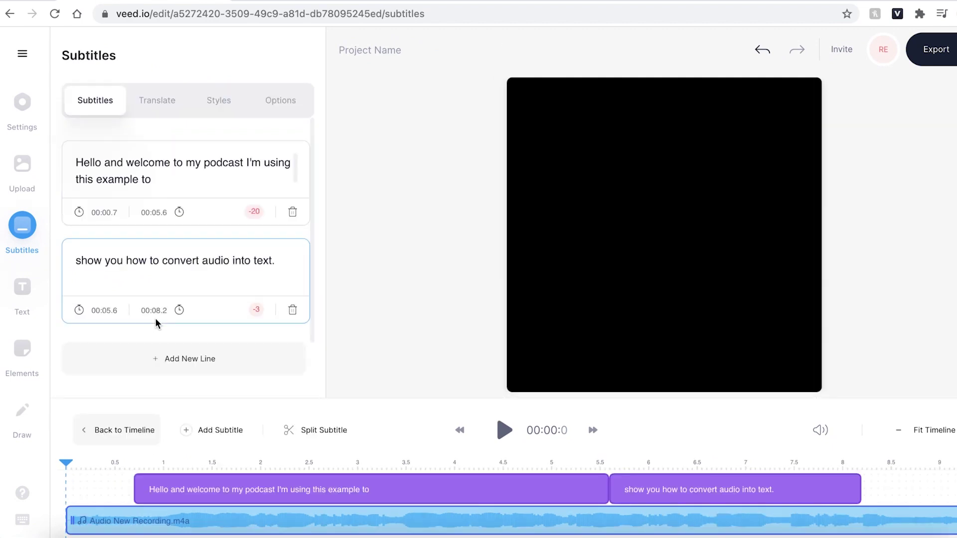
{"action": "scroll", "coordinate": [155, 317], "scroll_direction": "down", "scroll_amount": 1}
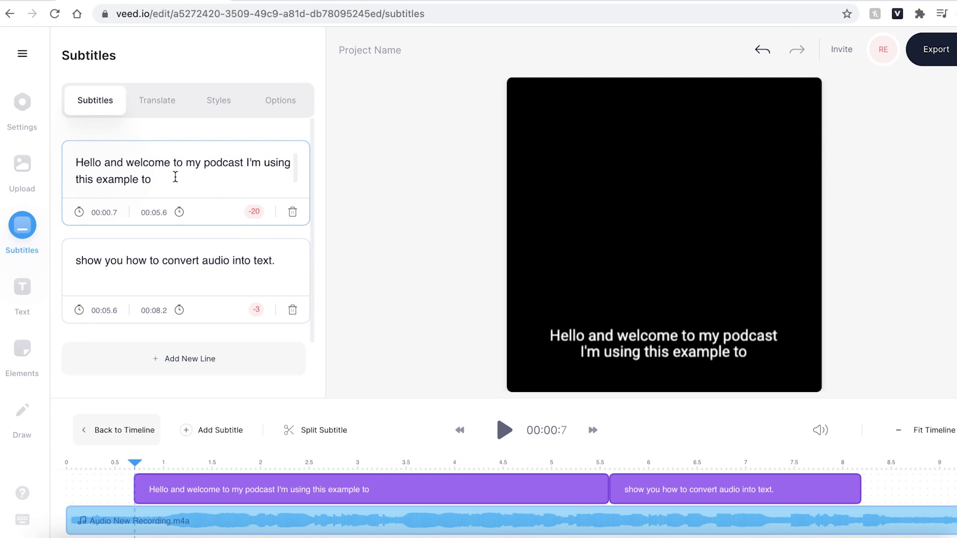
{"action": "left_click", "coordinate": [176, 177]}
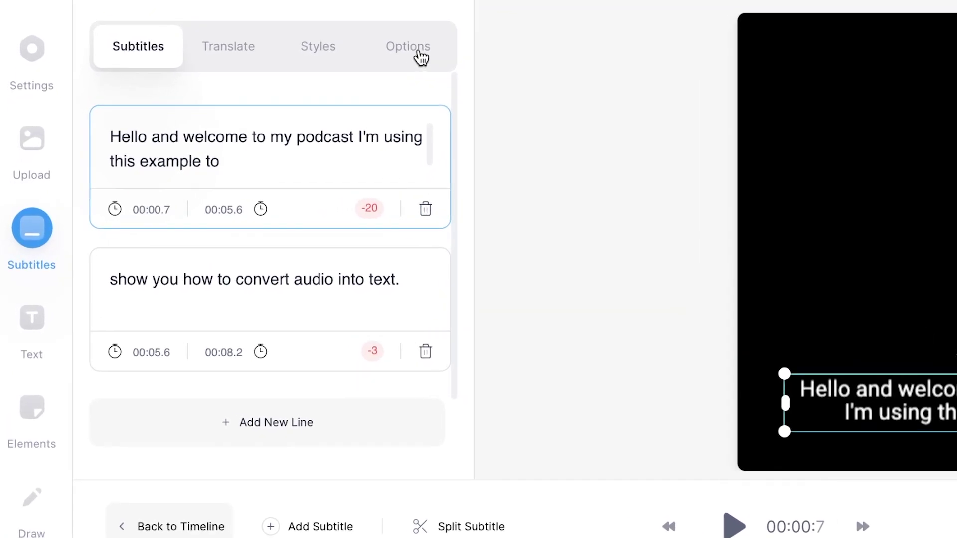
Download the subtitles in .TXT format and open the saved transcript file
{"action": "left_click", "coordinate": [411, 54]}
{"action": "scroll", "coordinate": [329, 290], "scroll_direction": "down", "scroll_amount": 1}
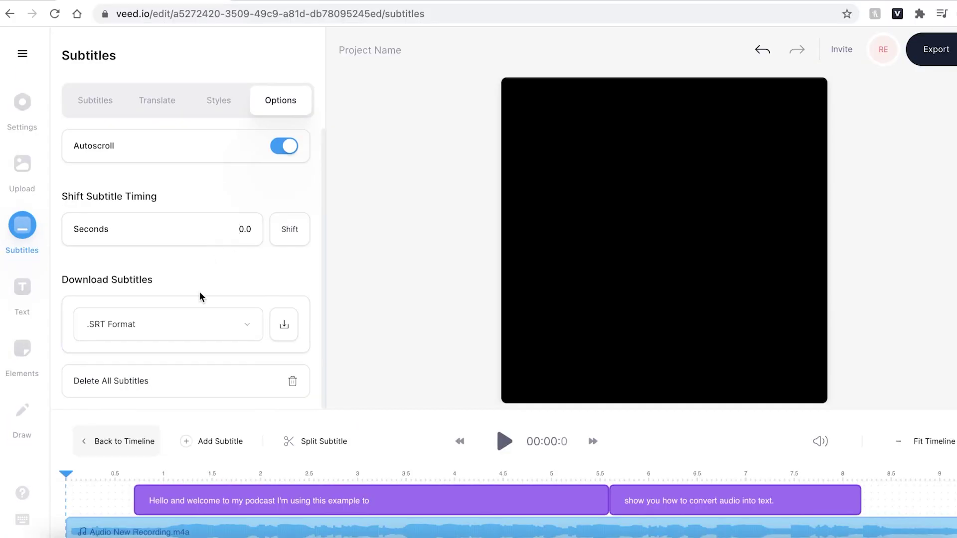
{"action": "left_click", "coordinate": [272, 370]}
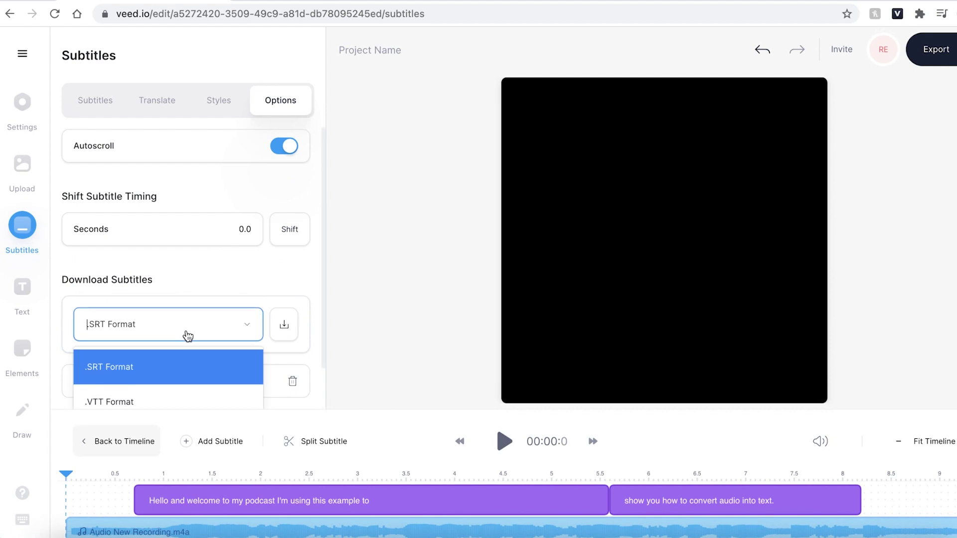
{"action": "scroll", "coordinate": [275, 346], "scroll_direction": "down", "scroll_amount": 1}
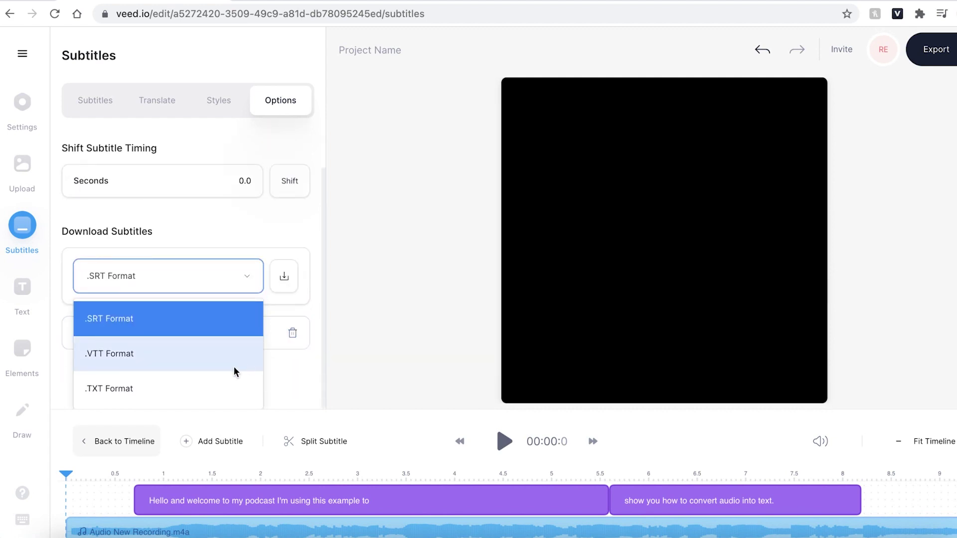
{"action": "left_click", "coordinate": [209, 388]}
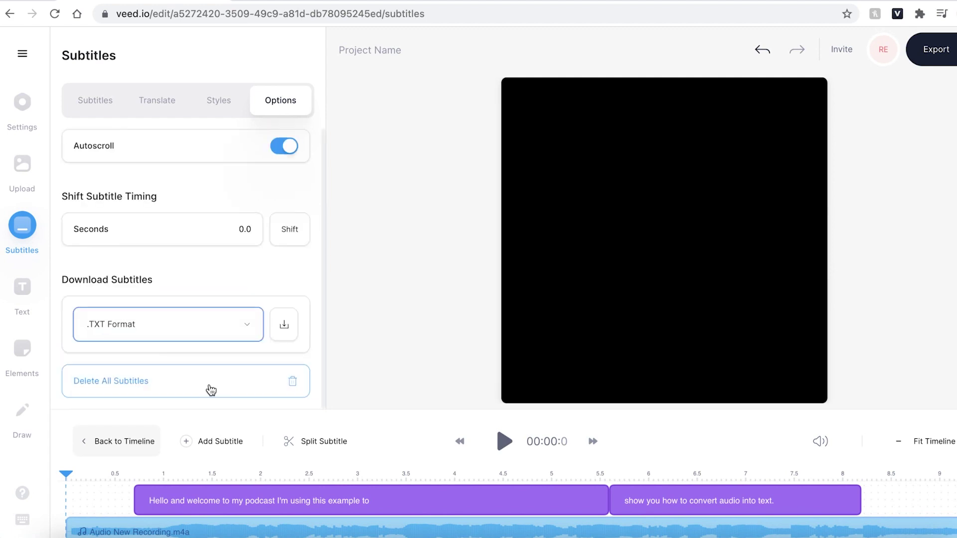
{"action": "left_click", "coordinate": [284, 330]}
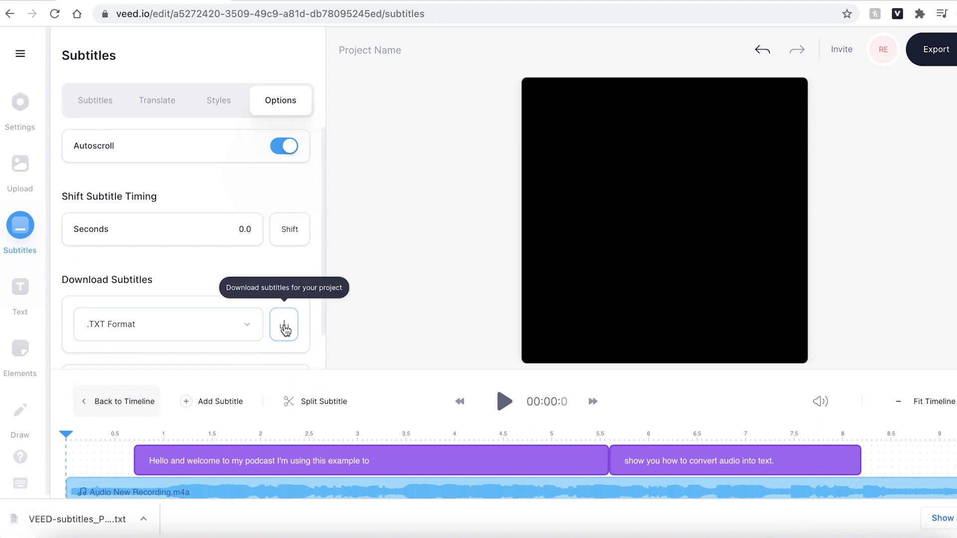
{"action": "scroll", "coordinate": [227, 236], "scroll_direction": "down", "scroll_amount": 1}
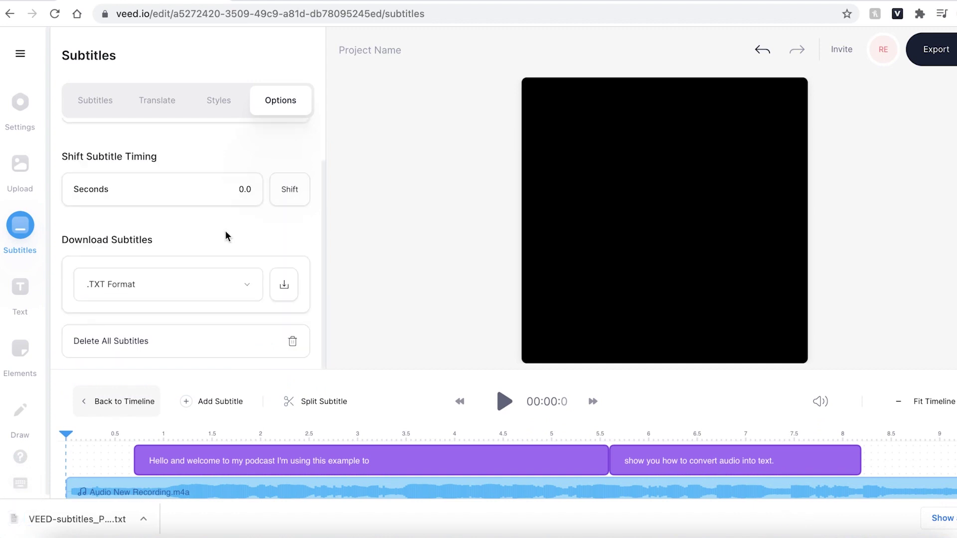
{"action": "left_click", "coordinate": [77, 518]}
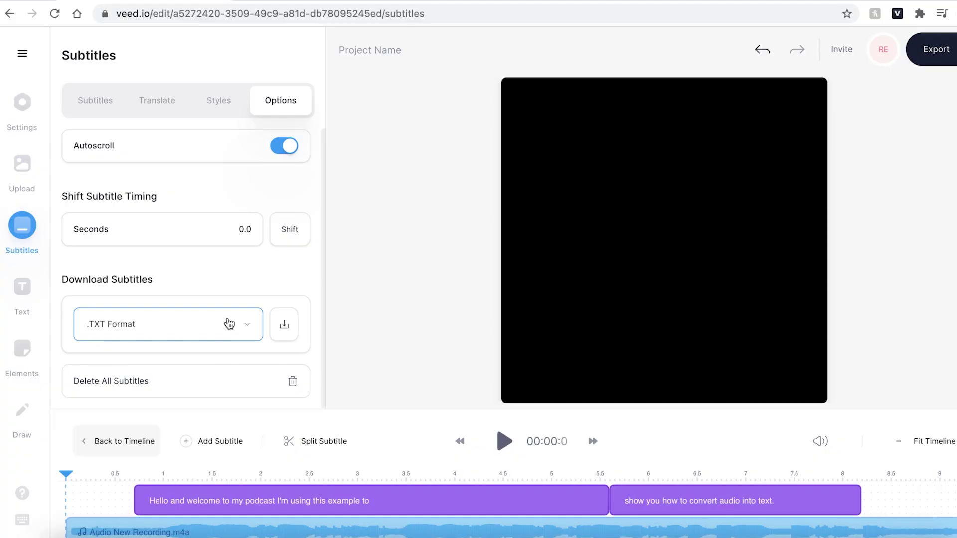
Download the subtitles again, this time in .SRT format
{"action": "left_click", "coordinate": [228, 325]}
{"action": "left_click", "coordinate": [202, 368]}
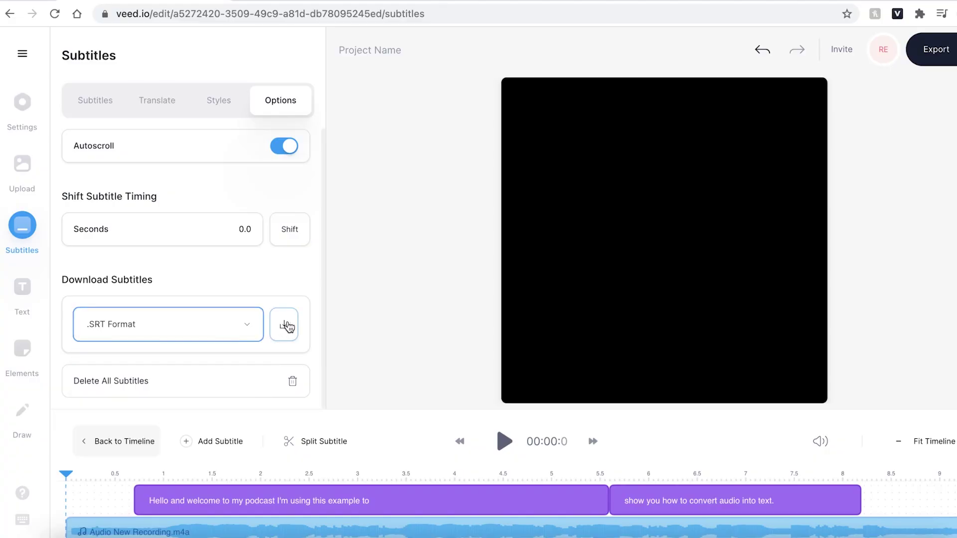
{"action": "left_click", "coordinate": [284, 329]}
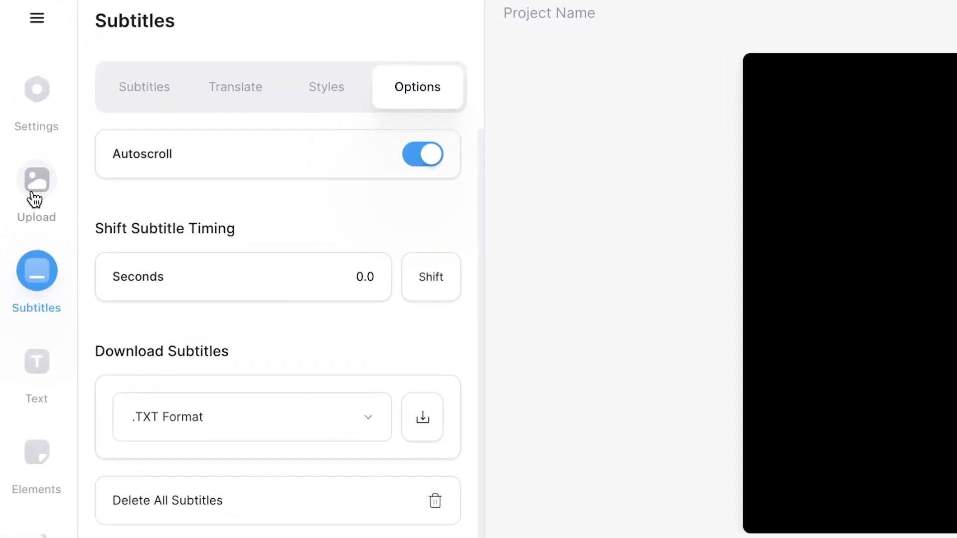
Upload veed-logo (1).png onto the canvas, move it higher and enlarge it
{"action": "left_click", "coordinate": [36, 200]}
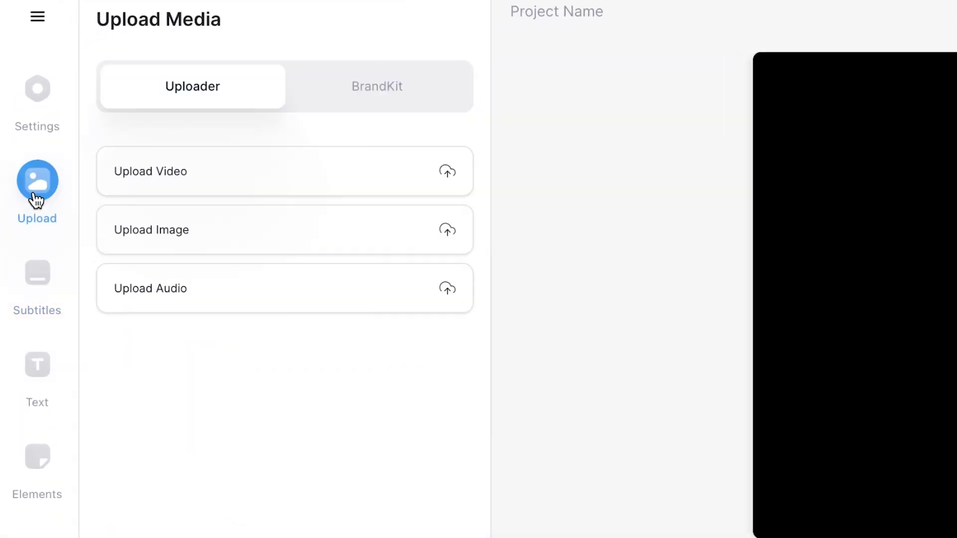
{"action": "left_click", "coordinate": [247, 234]}
{"action": "left_click", "coordinate": [485, 172]}
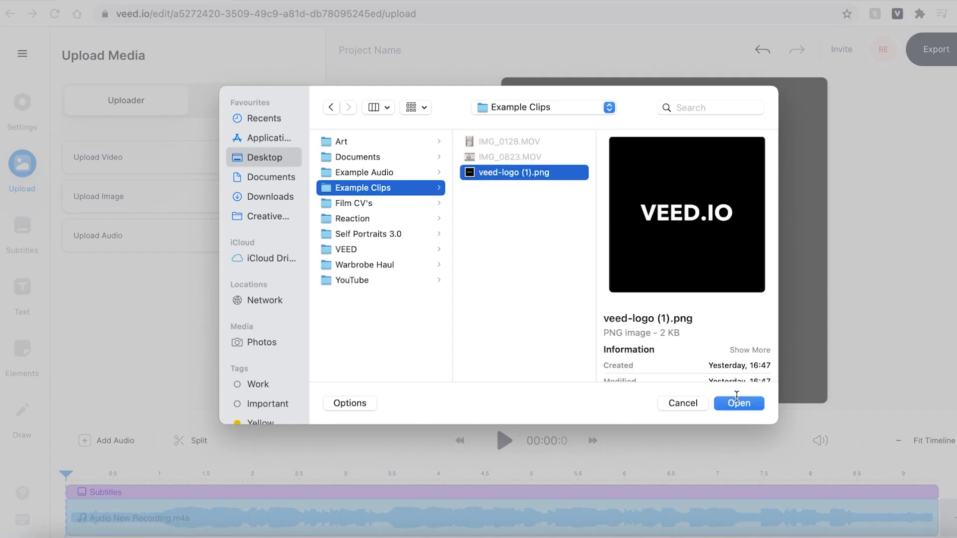
{"action": "left_click", "coordinate": [744, 405]}
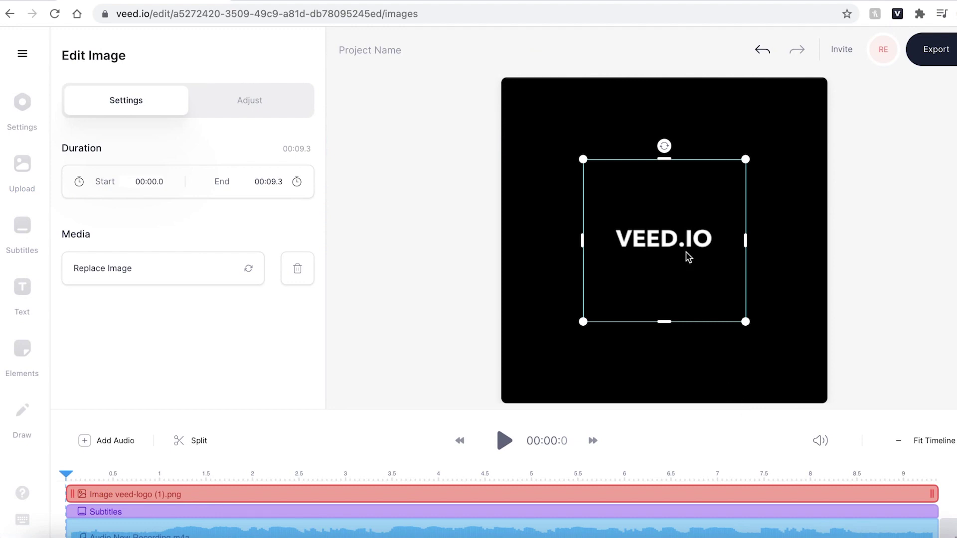
{"action": "left_click_drag", "start_coordinate": [687, 242], "coordinate": [687, 187]}
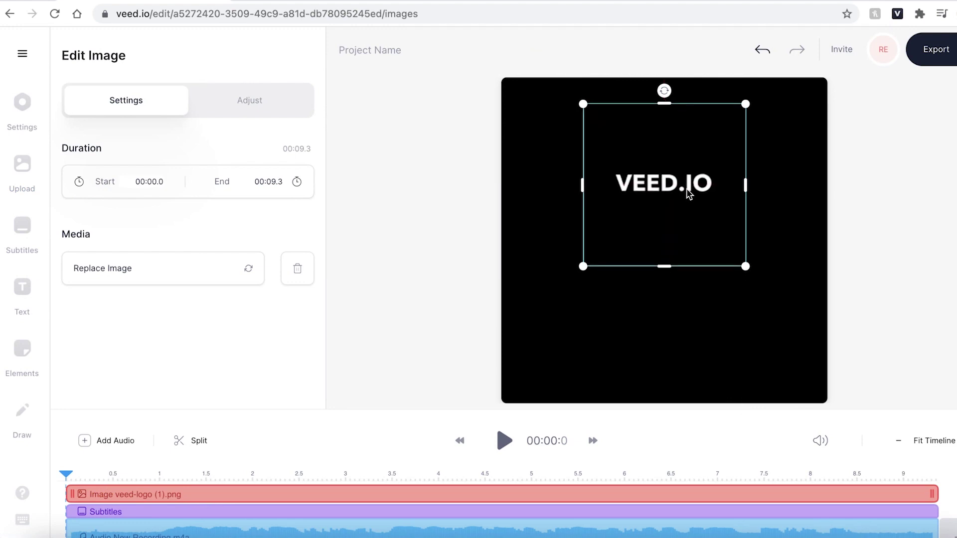
{"action": "left_click_drag", "start_coordinate": [745, 267], "coordinate": [782, 285]}
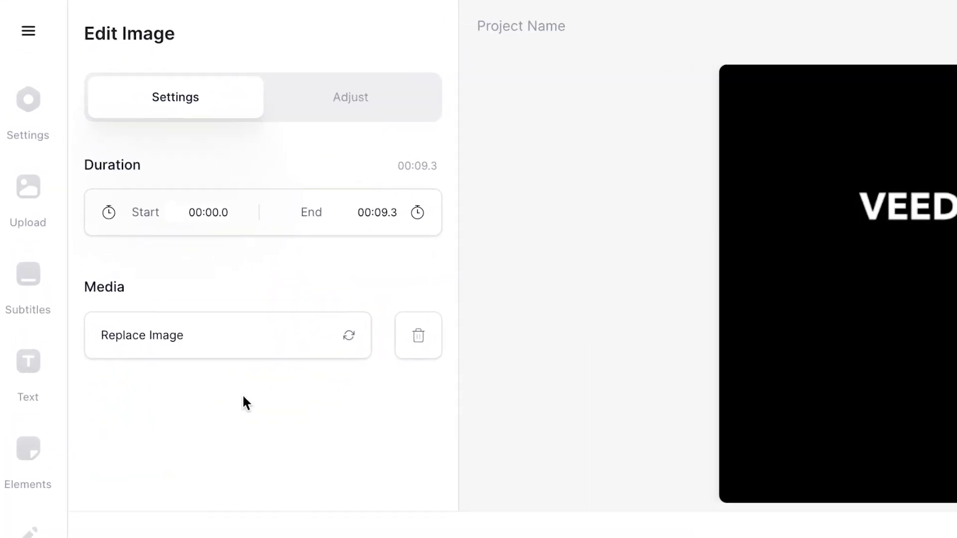
Add the pink #FFA6DB sound wave, centre it mid-frame and stretch it wider and taller
{"action": "left_click", "coordinate": [28, 450]}
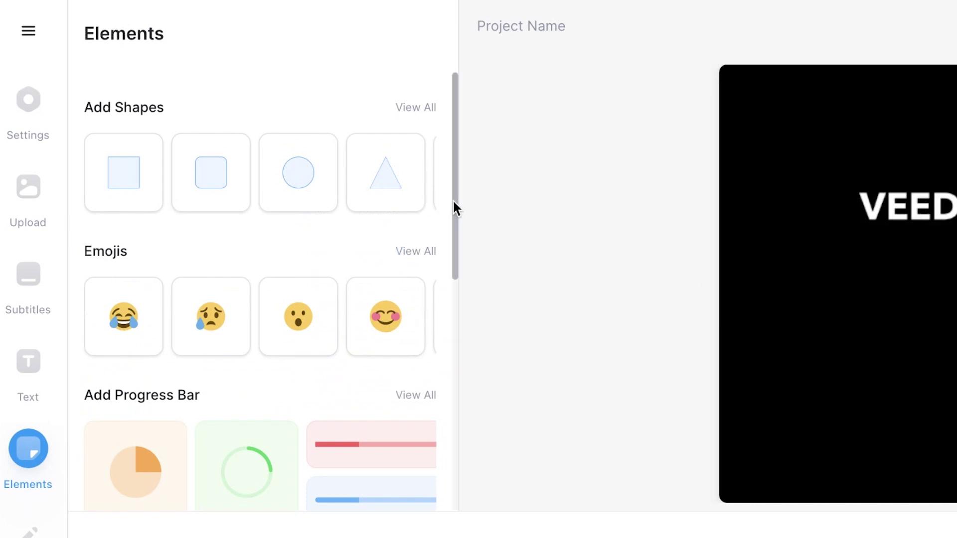
{"action": "left_click_drag", "start_coordinate": [453, 200], "coordinate": [445, 293]}
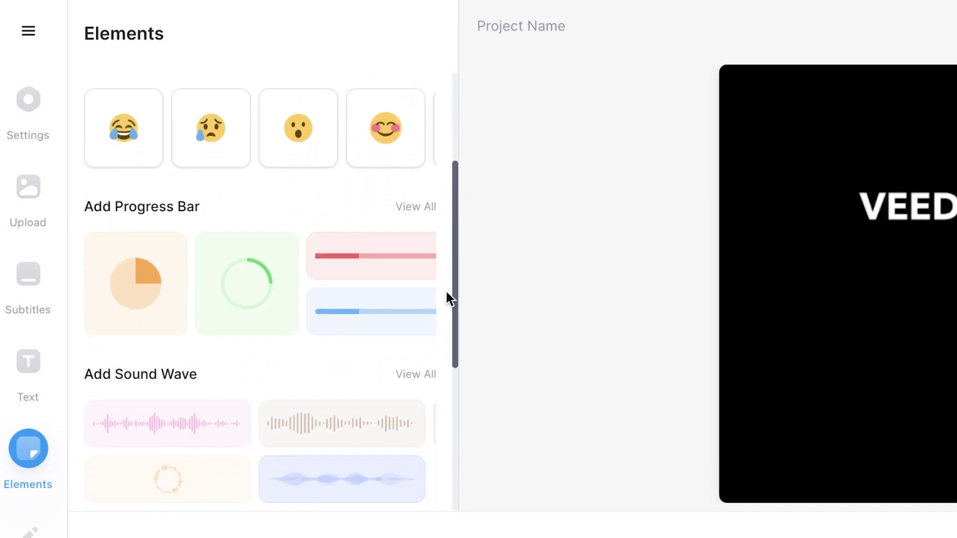
{"action": "left_click", "coordinate": [154, 426]}
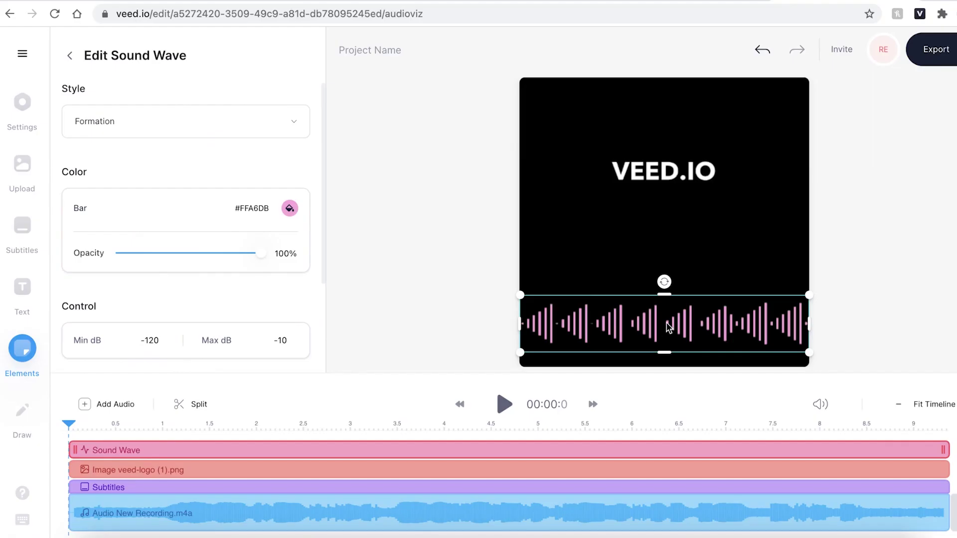
{"action": "left_click_drag", "start_coordinate": [668, 324], "coordinate": [669, 235]}
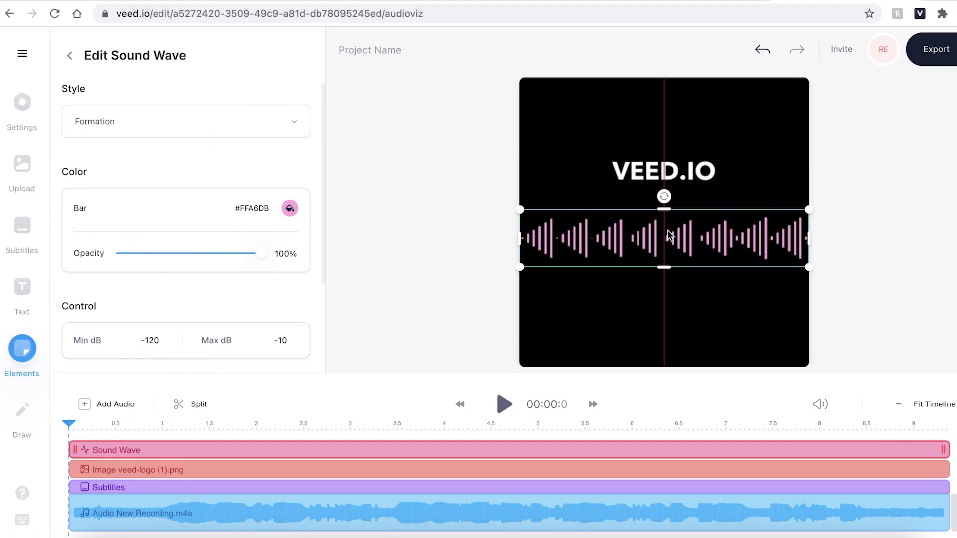
{"action": "left_click", "coordinate": [468, 307]}
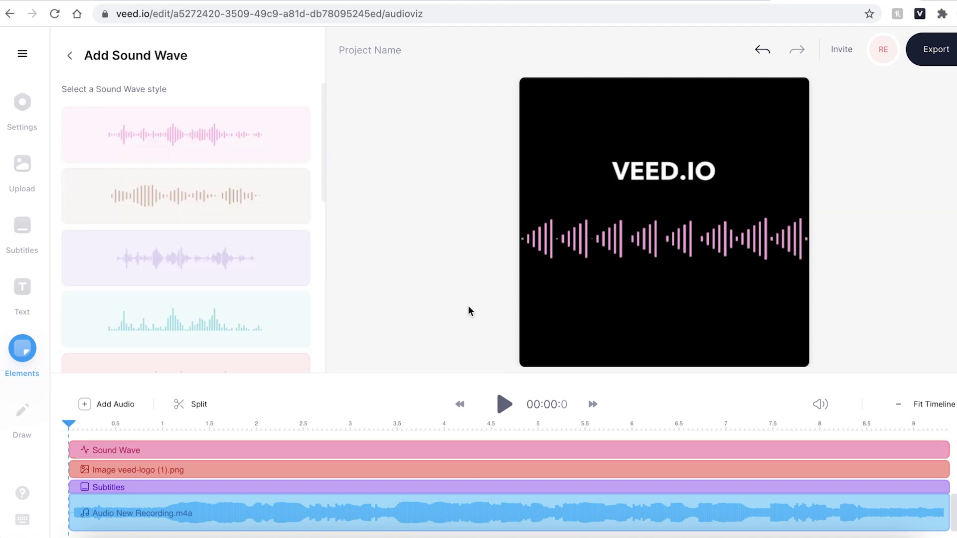
{"action": "left_click", "coordinate": [567, 226]}
{"action": "left_click", "coordinate": [290, 208]}
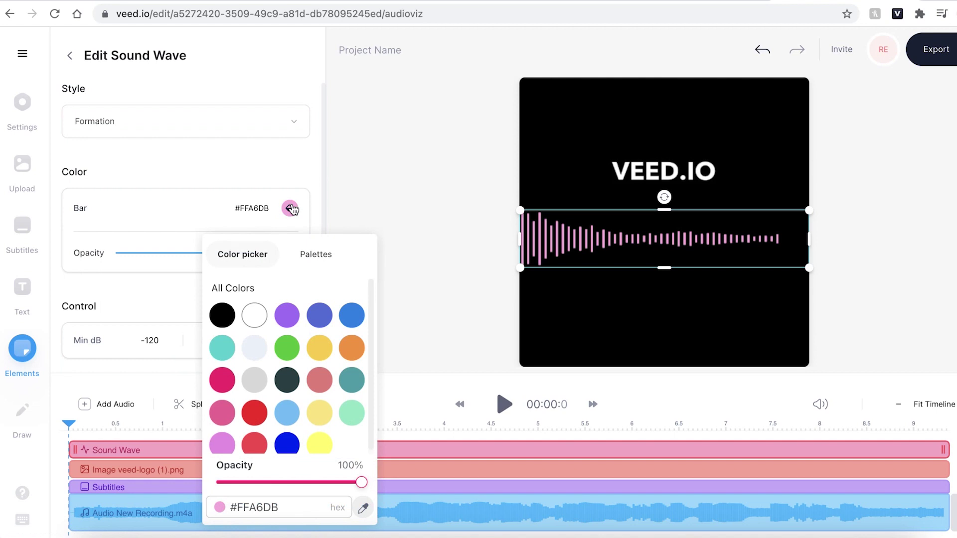
{"action": "left_click", "coordinate": [290, 209]}
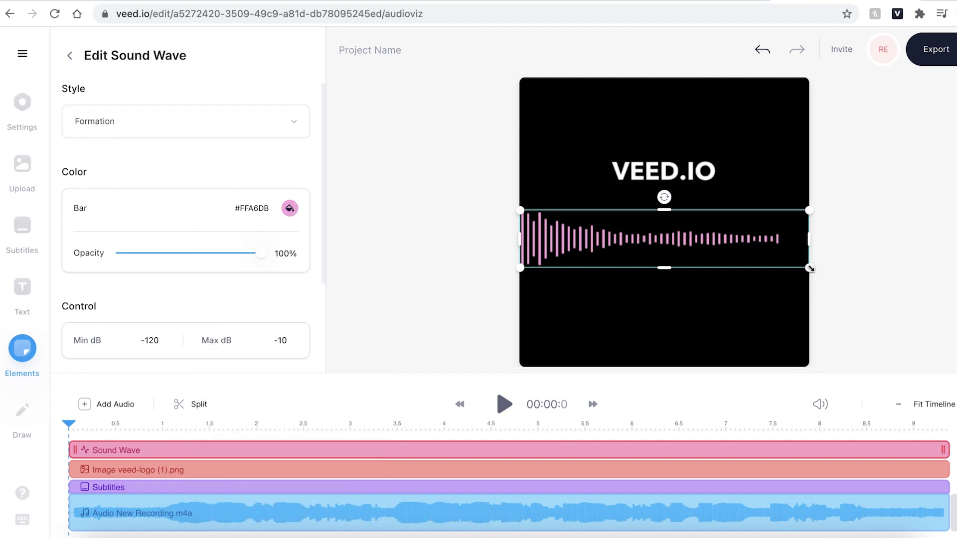
{"action": "left_click_drag", "start_coordinate": [809, 268], "coordinate": [842, 277]}
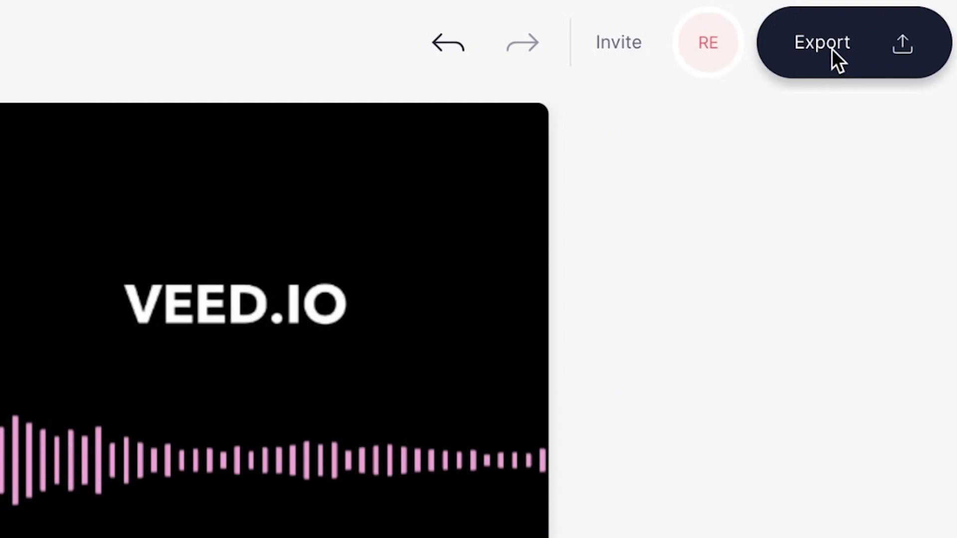
Export the video with the HD preset and subtitles burned in
{"action": "left_click", "coordinate": [832, 48]}
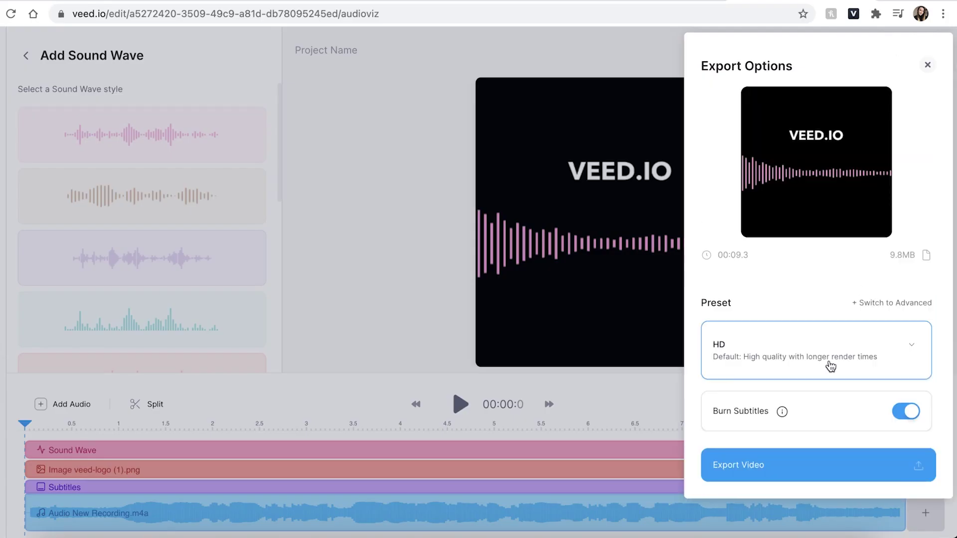
{"action": "left_click", "coordinate": [828, 364]}
{"action": "scroll", "coordinate": [829, 360], "scroll_direction": "down", "scroll_amount": 5}
{"action": "scroll", "coordinate": [827, 362], "scroll_direction": "up", "scroll_amount": 5}
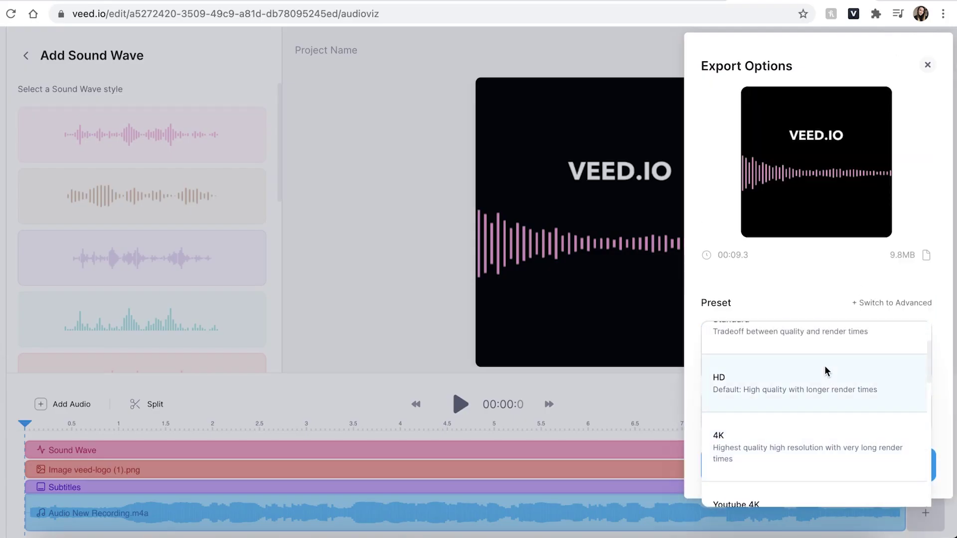
{"action": "left_click", "coordinate": [806, 384]}
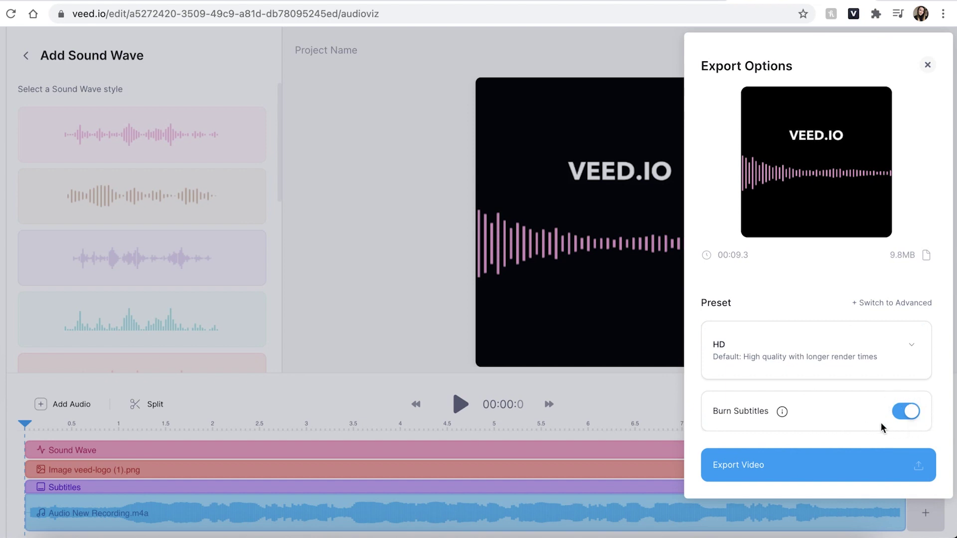
{"action": "left_click", "coordinate": [806, 470]}
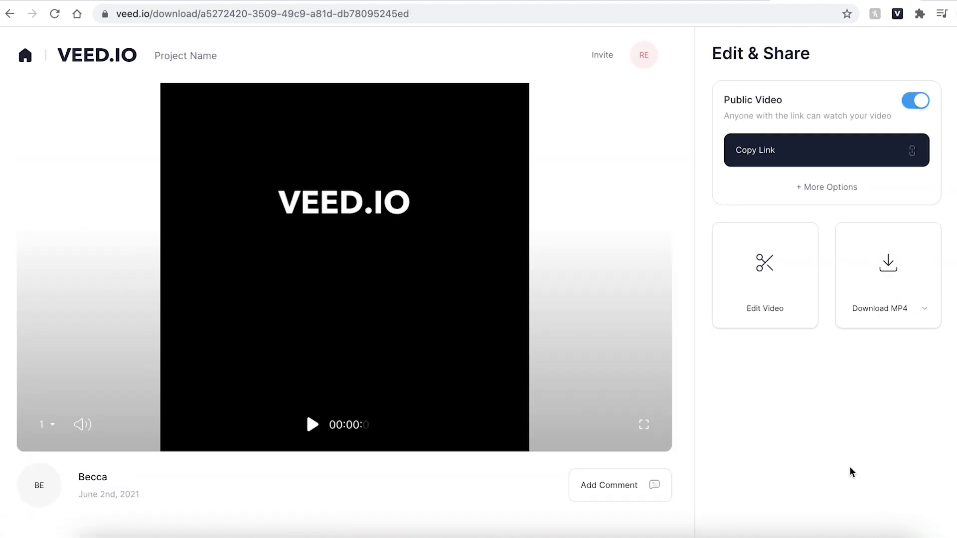
Play back the rendered video, then download it as Project Name.mp4
{"action": "left_click", "coordinate": [310, 429]}
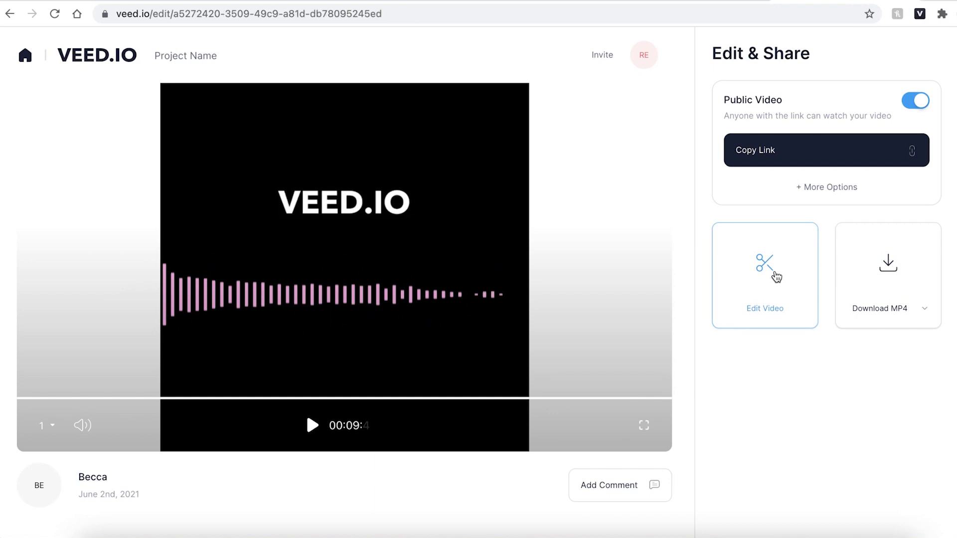
{"action": "left_click", "coordinate": [776, 275]}
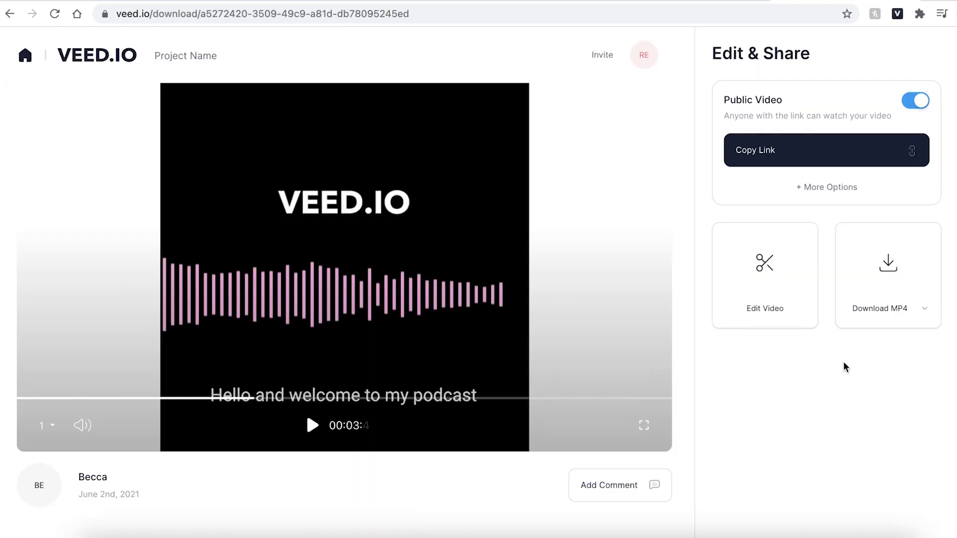
{"action": "left_click", "coordinate": [897, 273]}
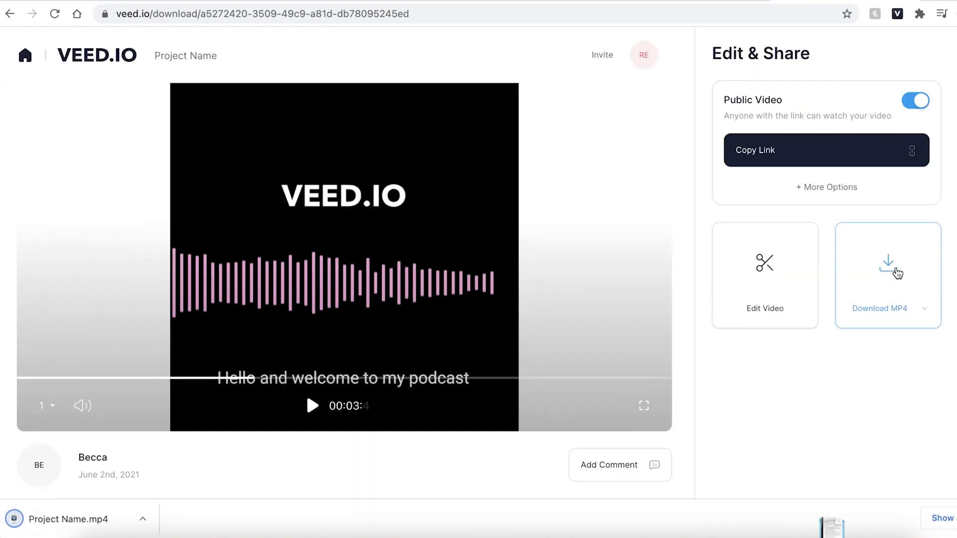